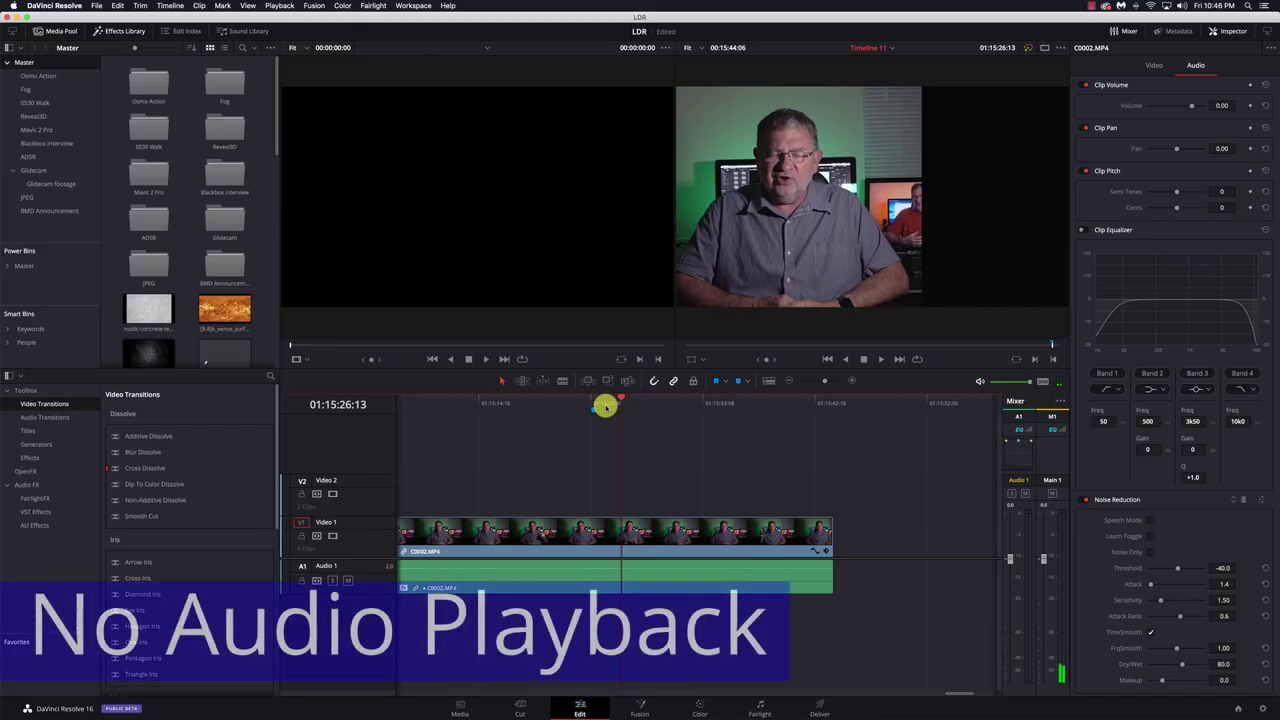
# Play the interview from 01:13:03 and stop at the C0002.MP4 cut near 01:13:35:19.
pyautogui.hscroll(-5, 603, 480)
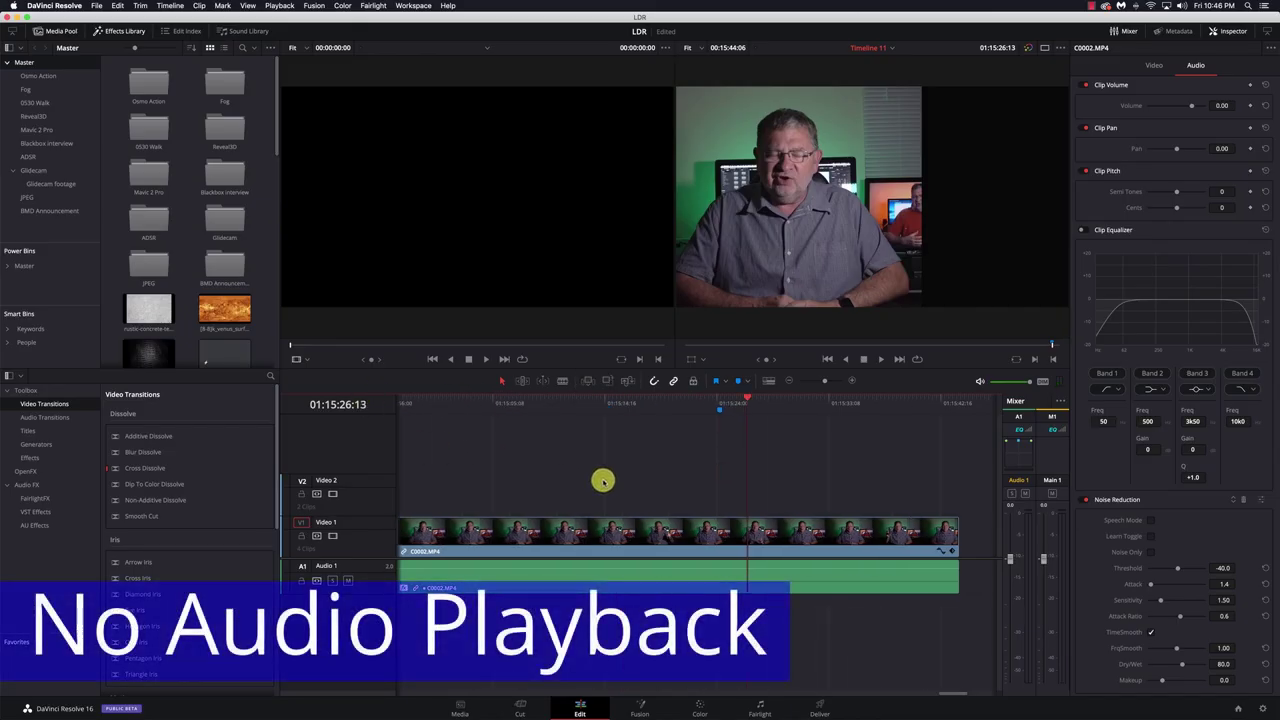
pyautogui.hscroll(-10, 613, 483)
pyautogui.click(488, 408)
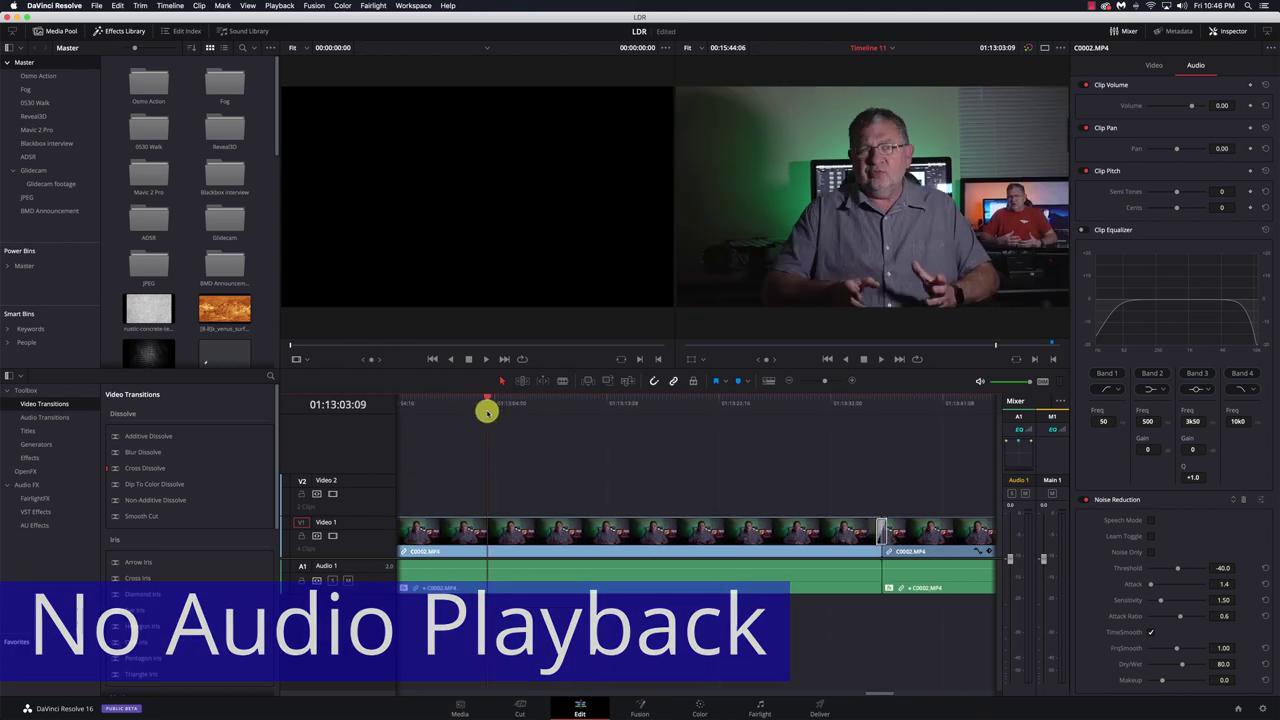
pyautogui.press('space')
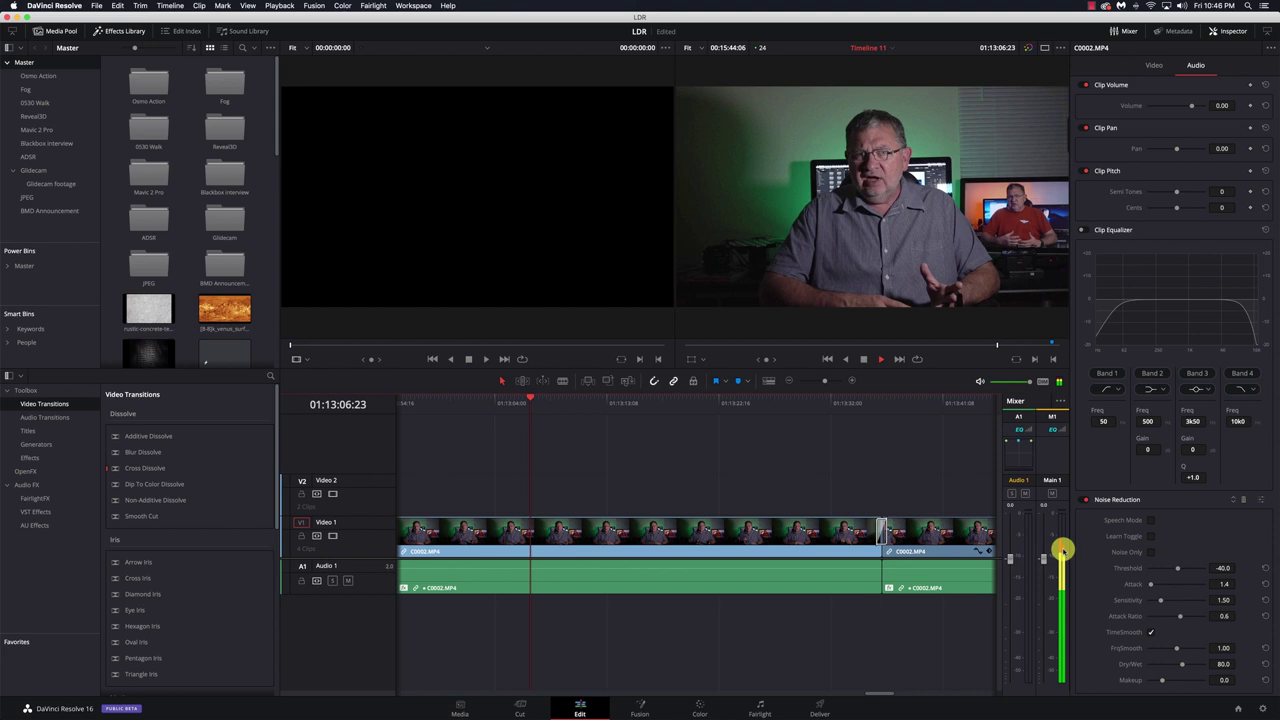
pyautogui.click(861, 405)
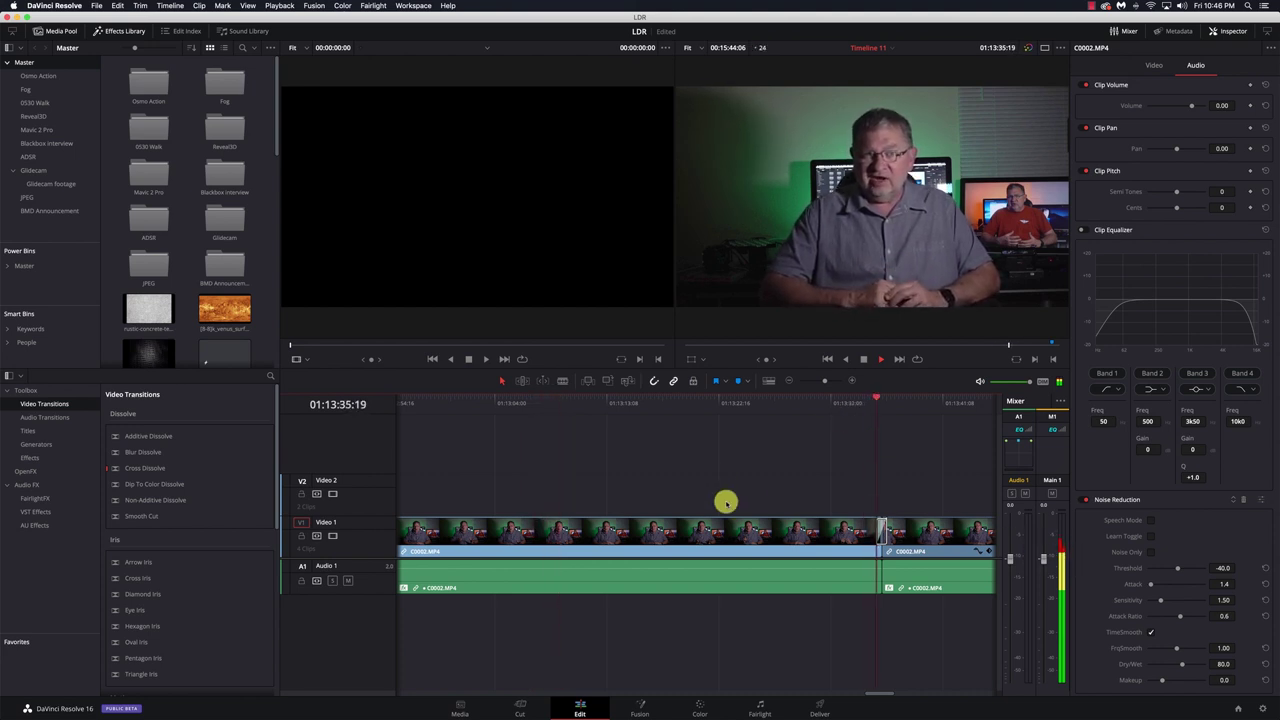
# In Video and Audio I/O preferences, set the device to Built-in Output with Use System Setting speakers.
pyautogui.click(47, 6)
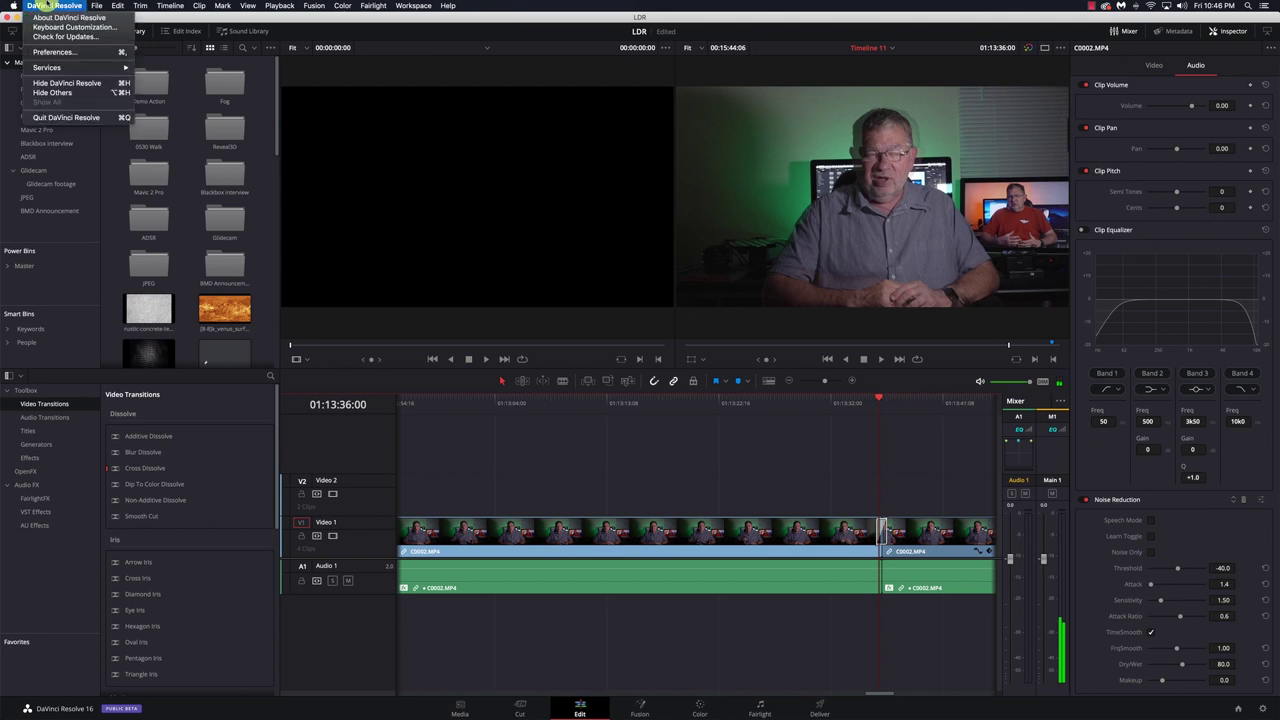
pyautogui.click(58, 52)
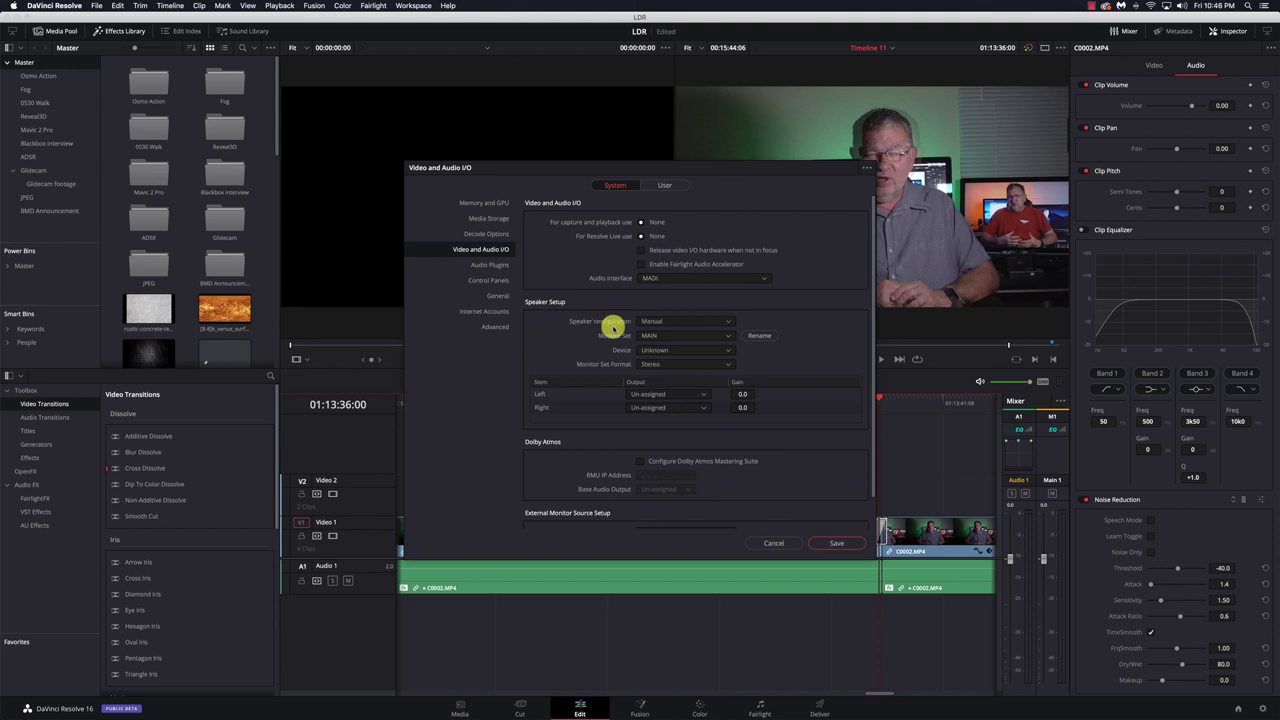
pyautogui.click(665, 396)
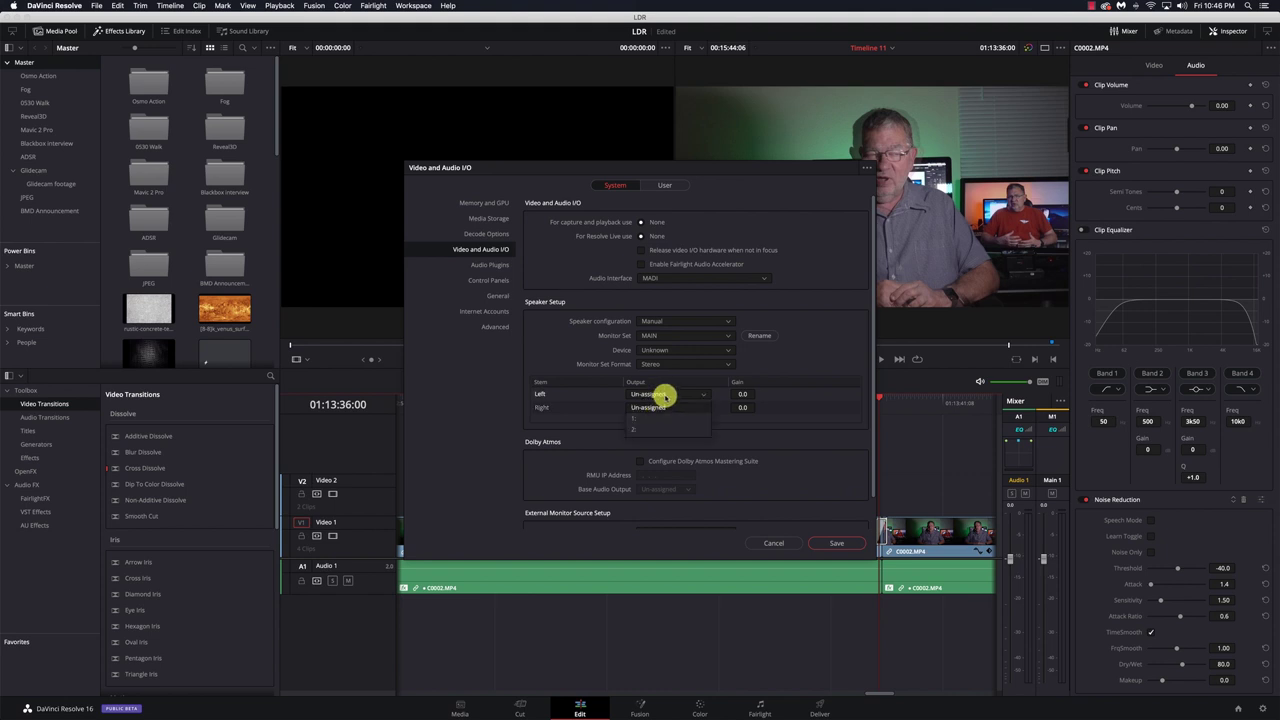
pyautogui.click(665, 396)
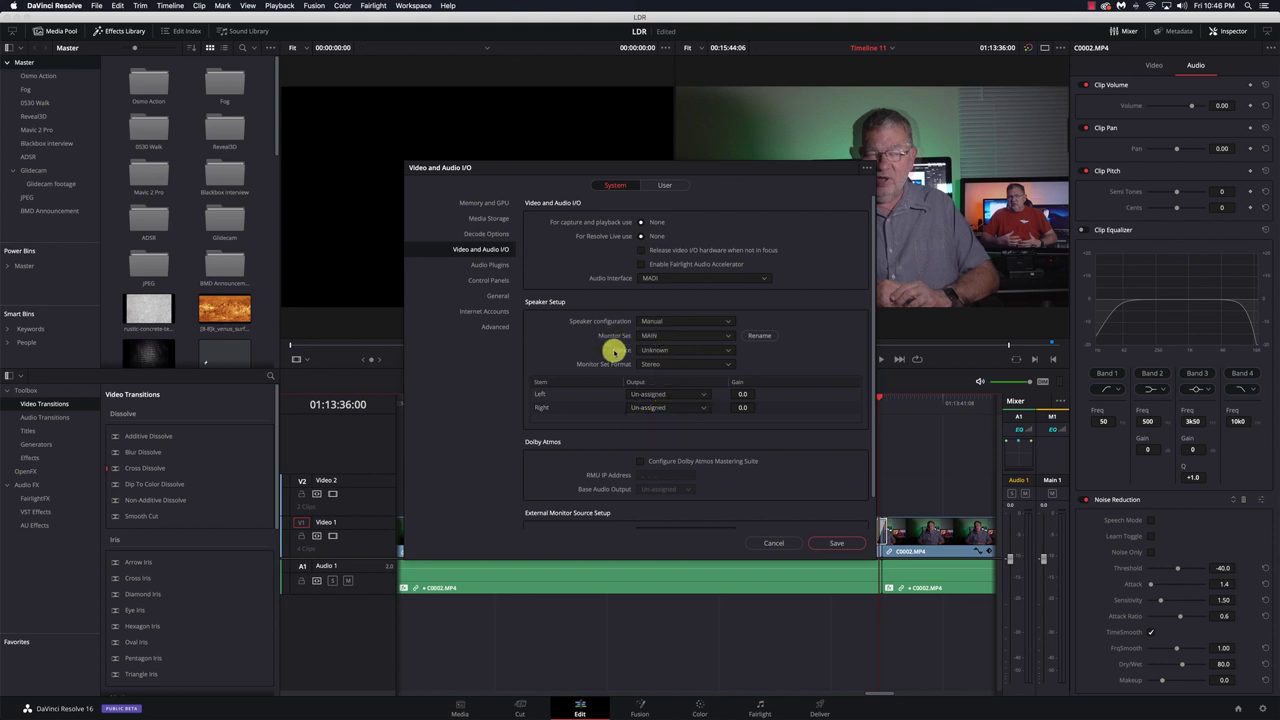
pyautogui.click(673, 352)
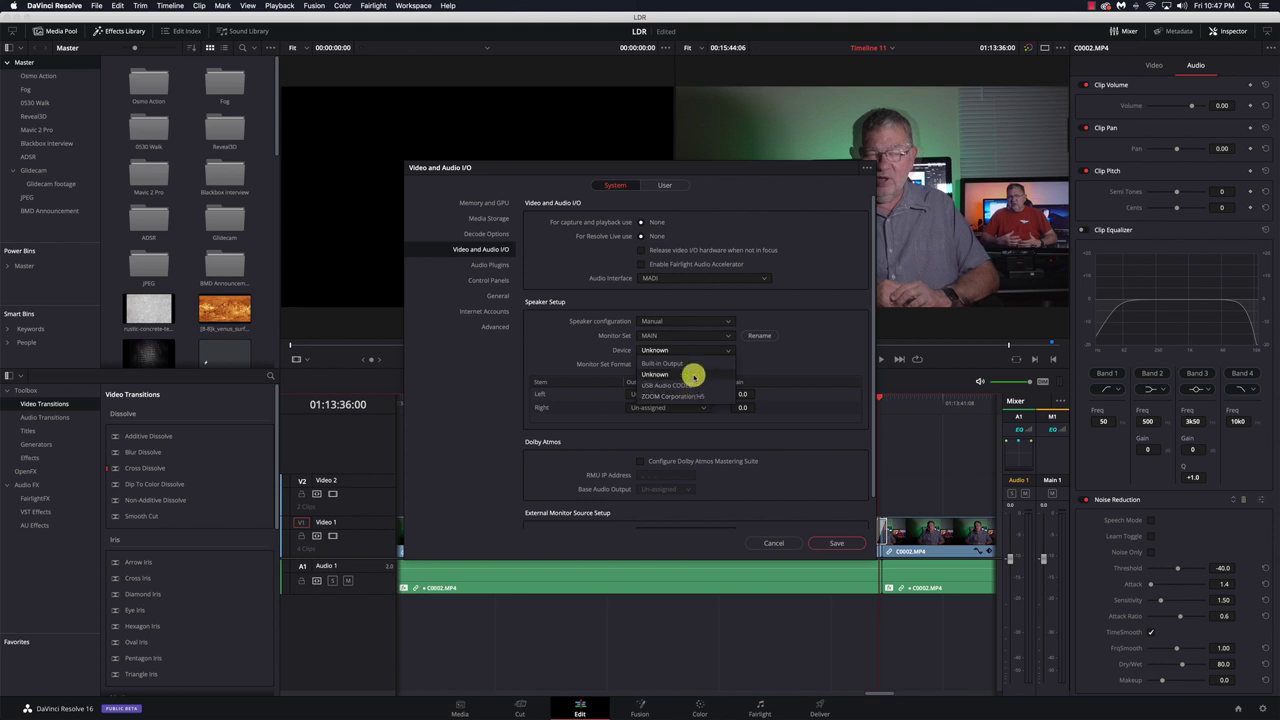
pyautogui.click(692, 365)
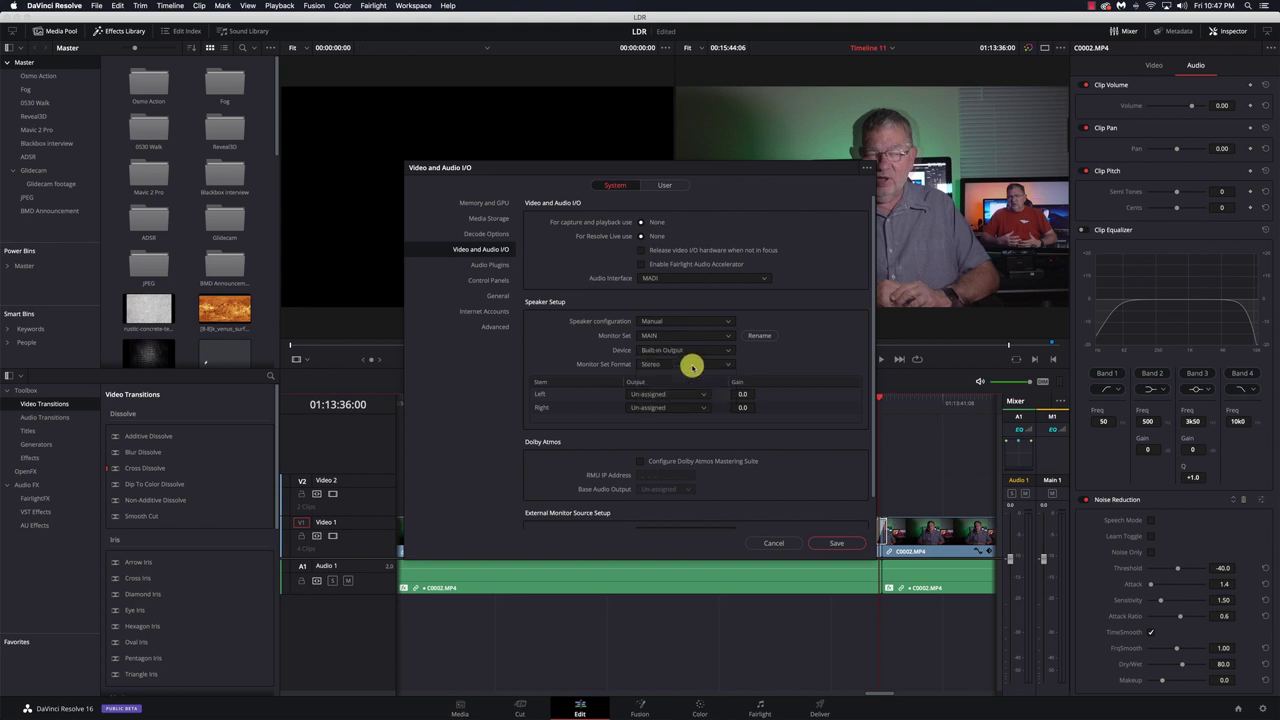
pyautogui.click(667, 321)
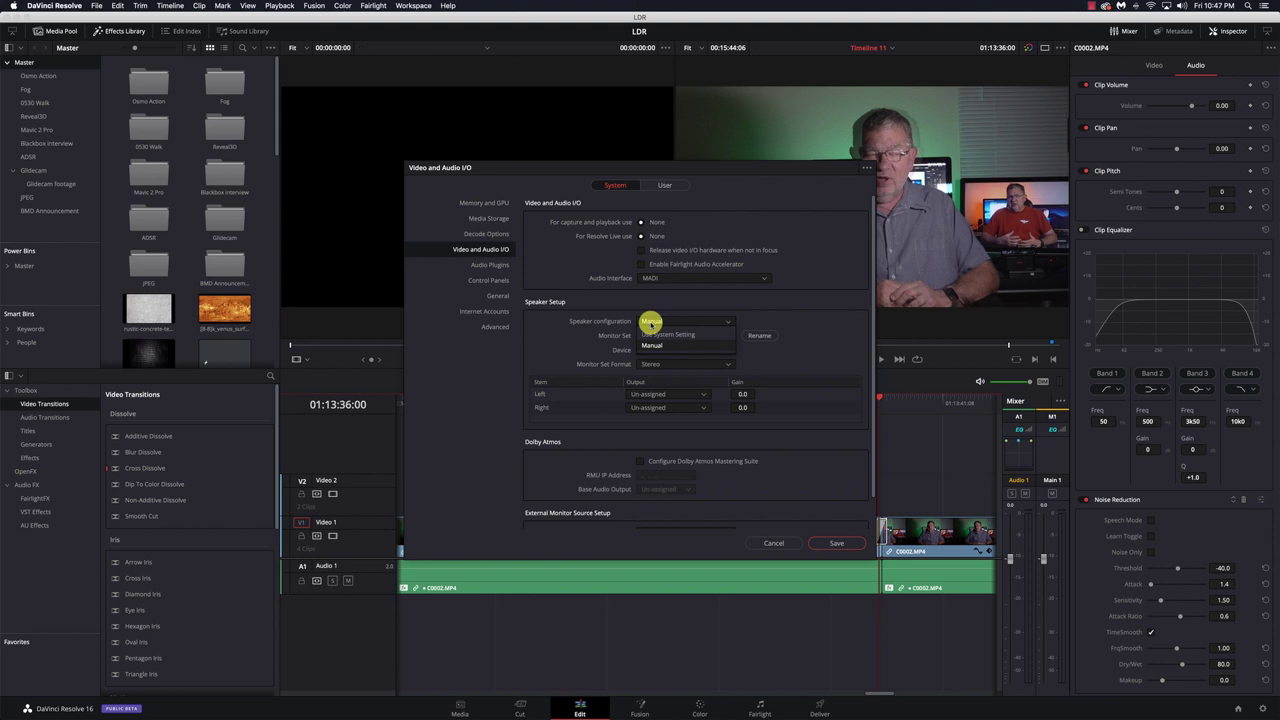
pyautogui.click(667, 336)
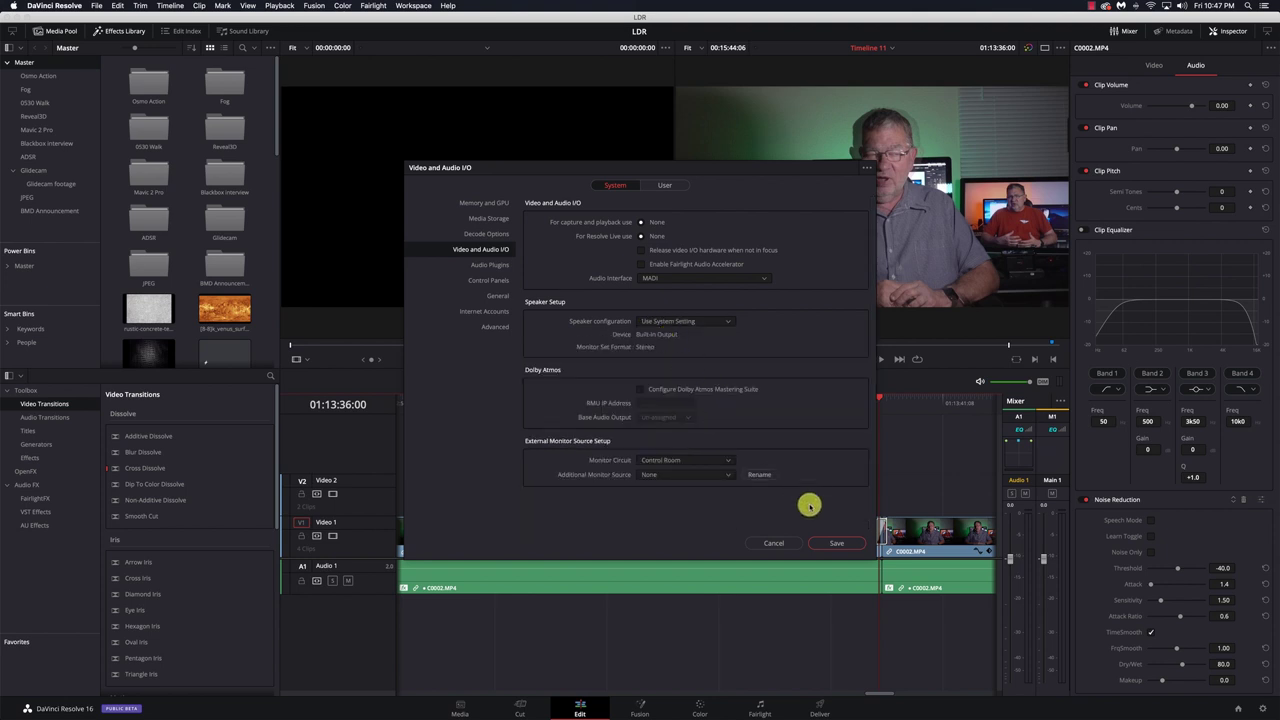
# Save the updated preferences and move the playhead back to 01:13:19:06.
pyautogui.click(836, 542)
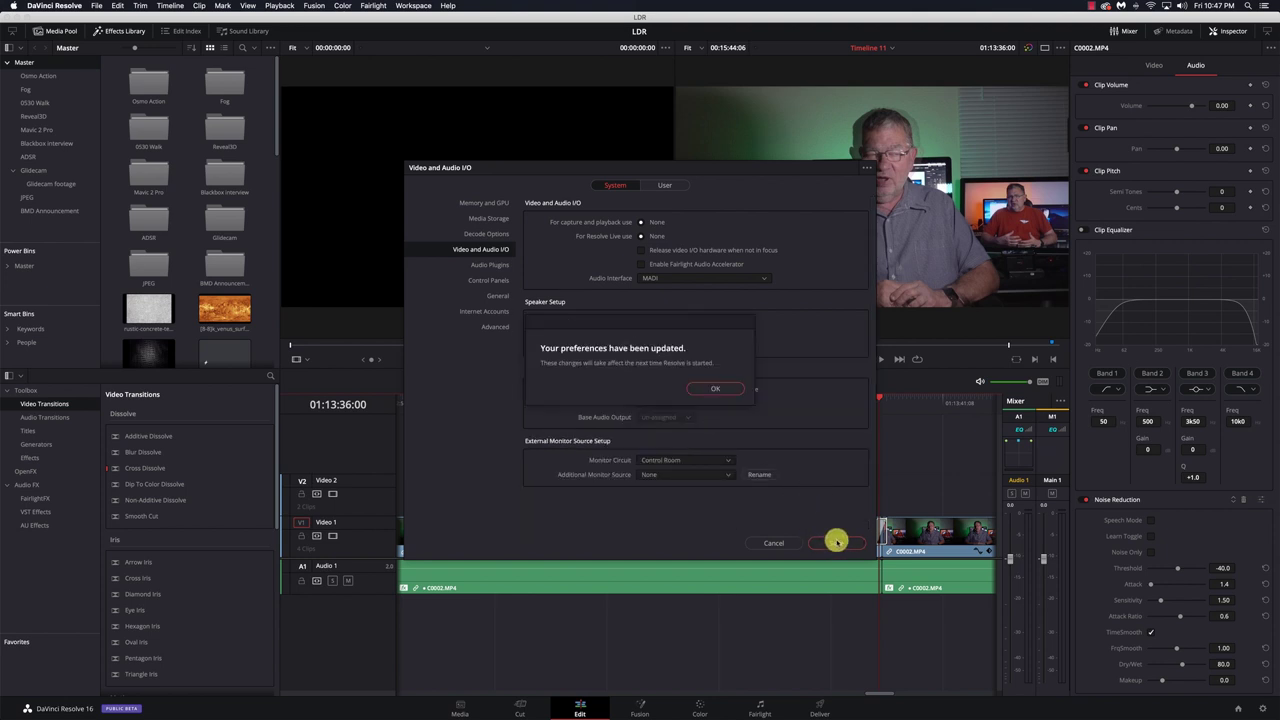
pyautogui.click(713, 391)
pyautogui.click(680, 403)
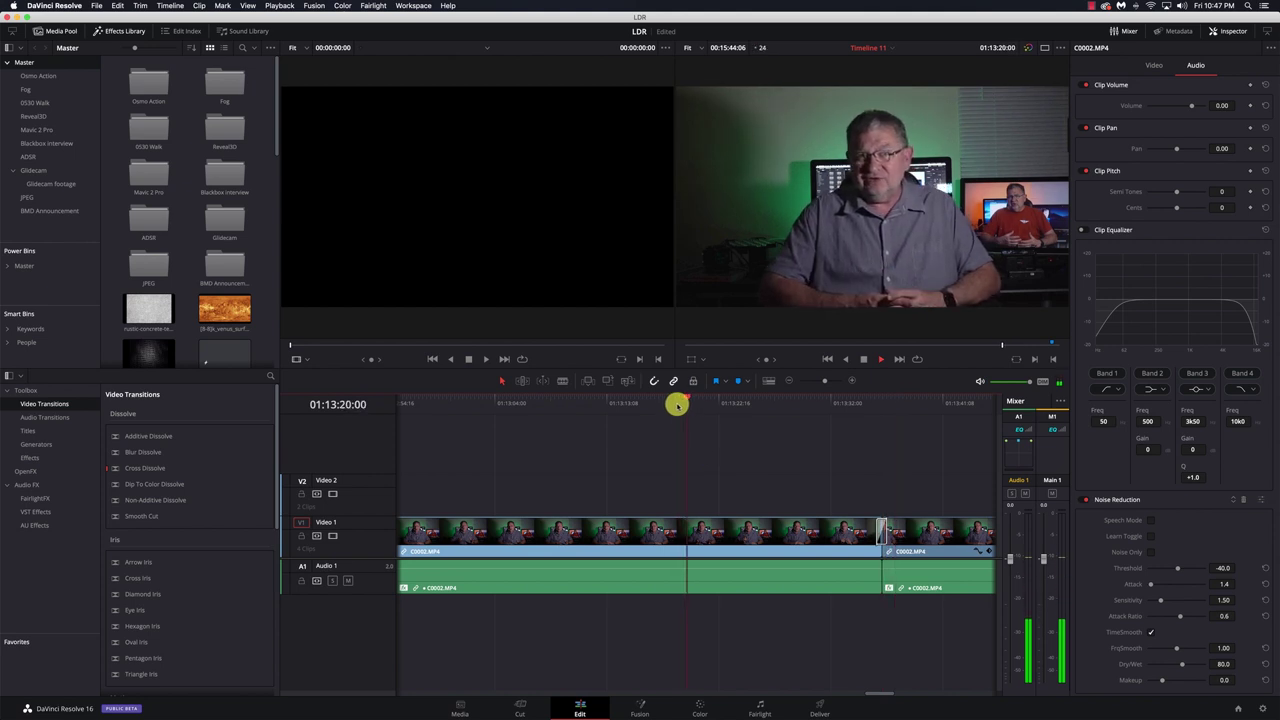
pyautogui.click(677, 404)
pyautogui.press('space')
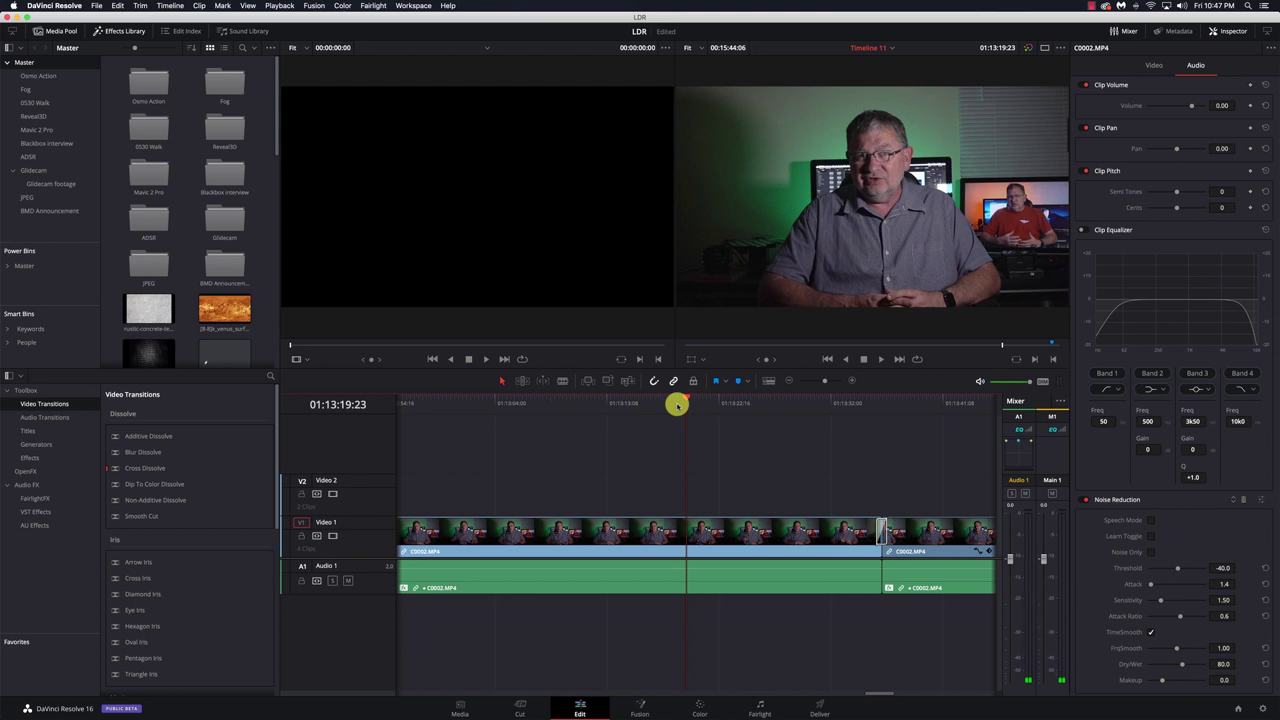
pyautogui.click(57, 5)
pyautogui.click(80, 51)
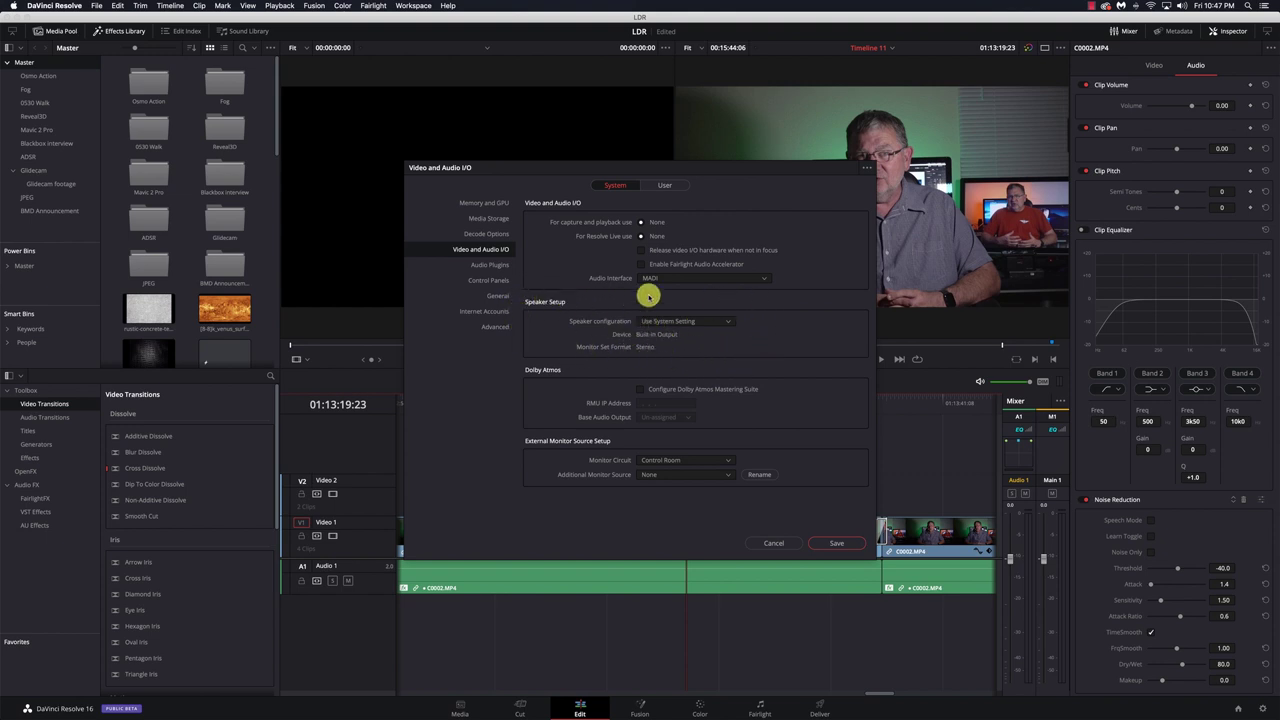
pyautogui.click(778, 543)
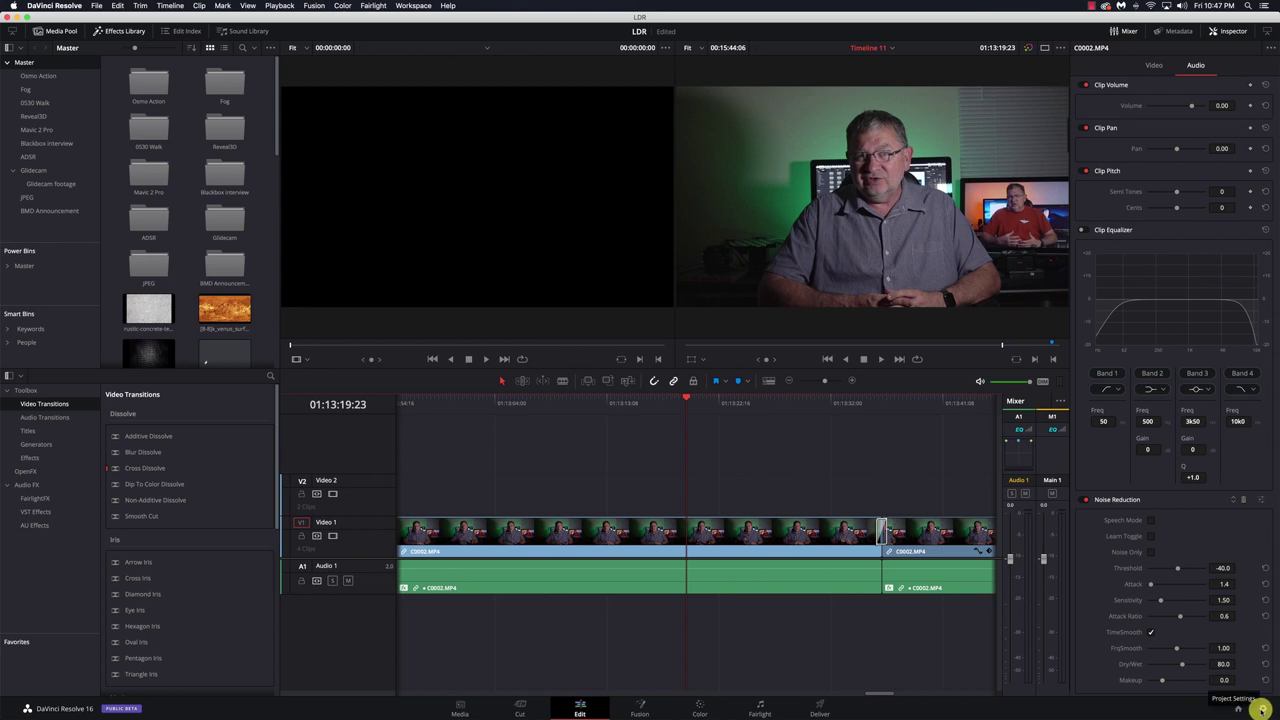
# Play the interview from 01:13:17:07 and stop at 01:13:28:17 to hear the audio.
pyautogui.click(653, 405)
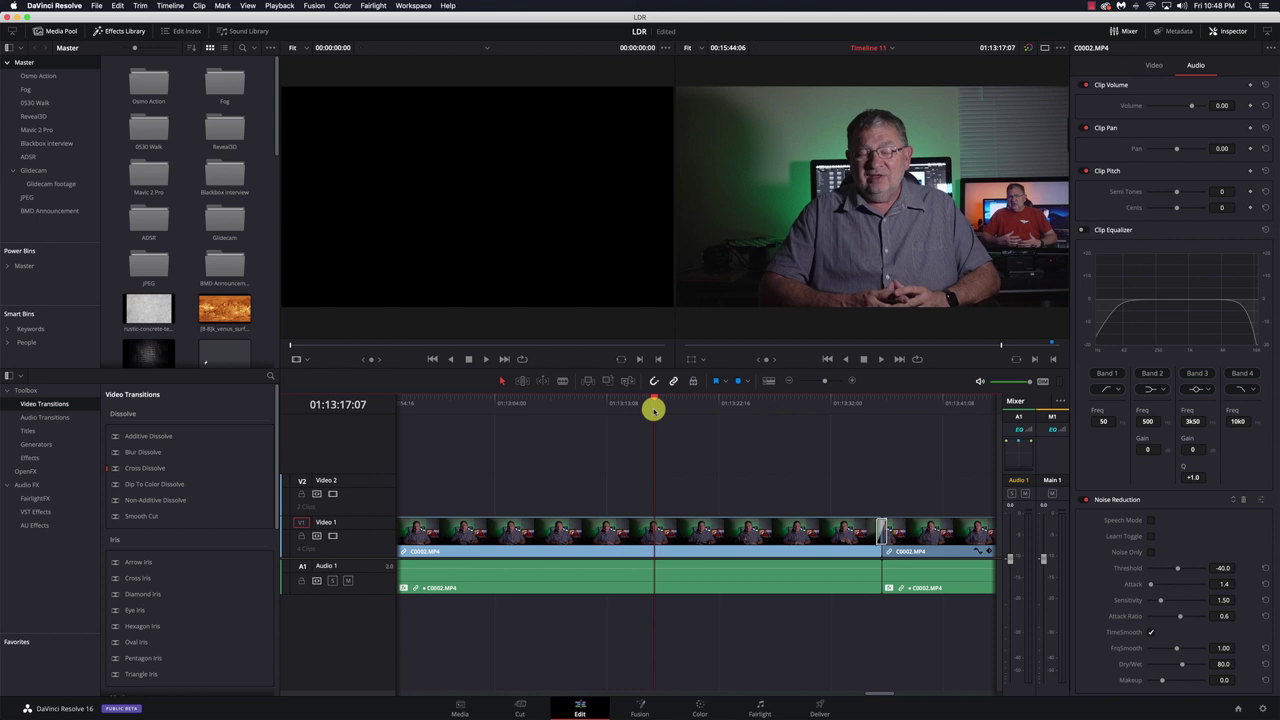
pyautogui.press('space')
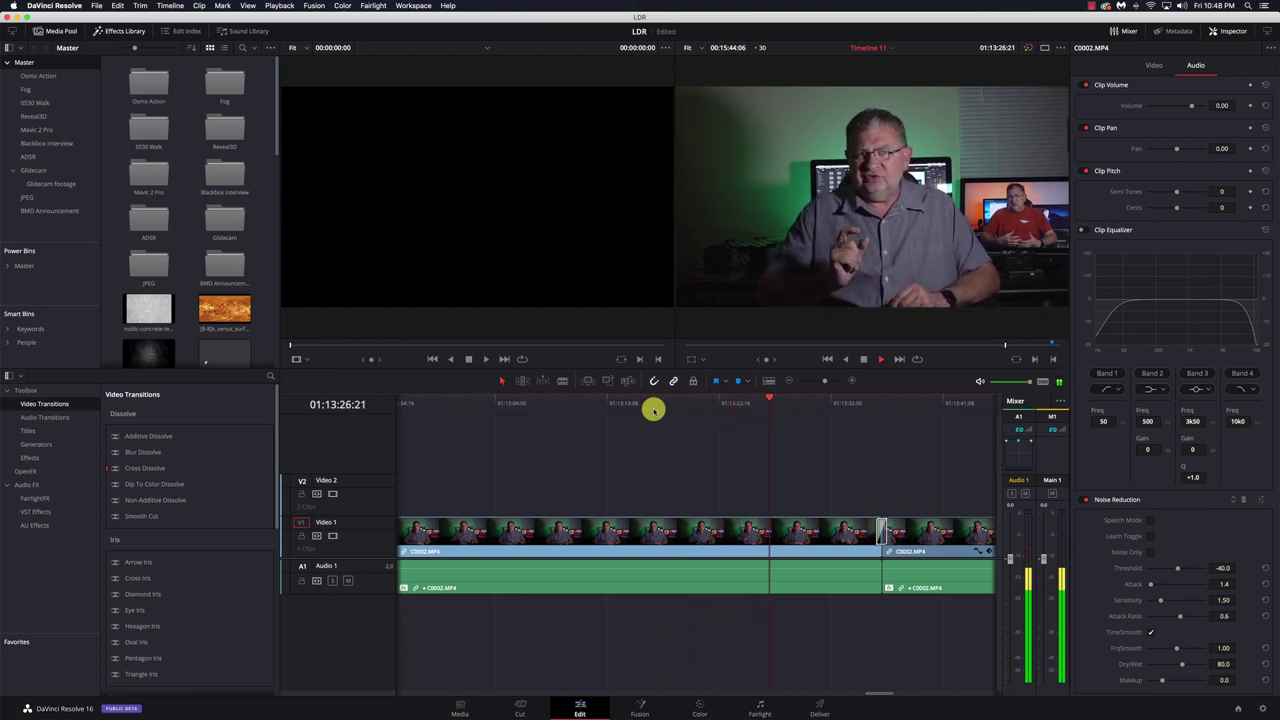
pyautogui.press('space')
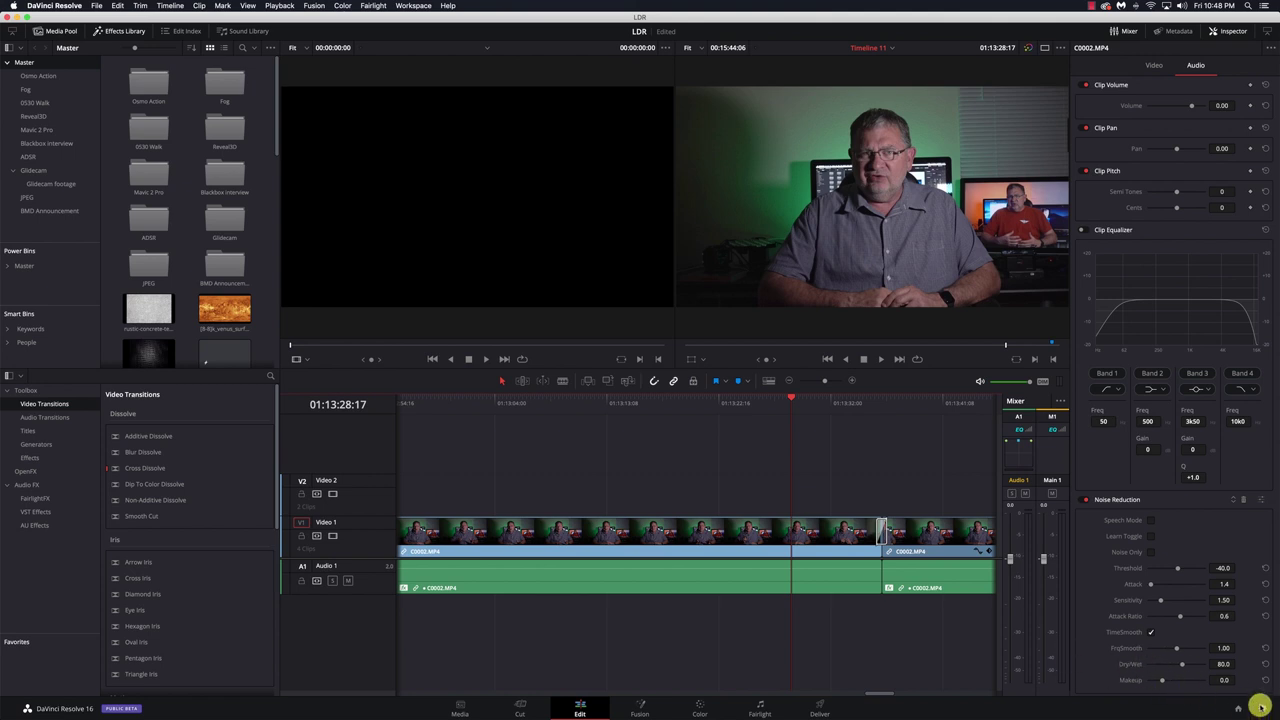
# Change the project's Playback frame rate in Master Settings from 30 to 24 fps and save.
pyautogui.click(1263, 710)
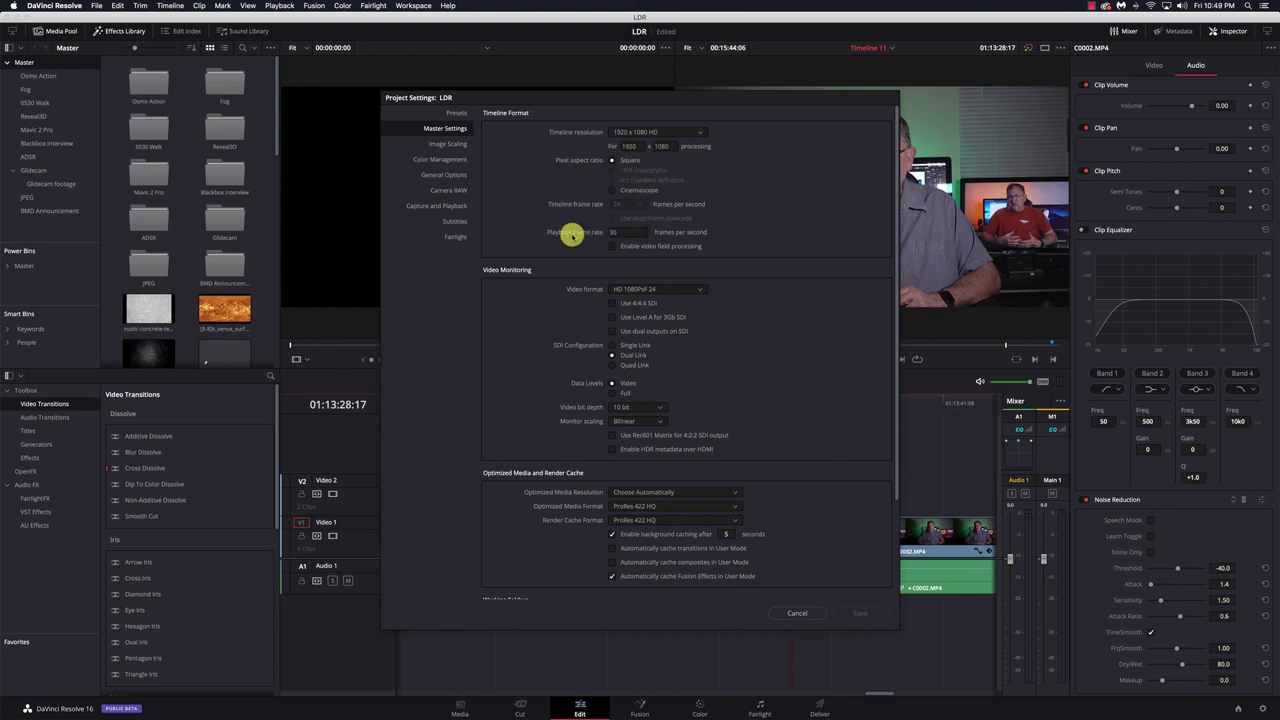
pyautogui.click(633, 233)
pyautogui.click(631, 233)
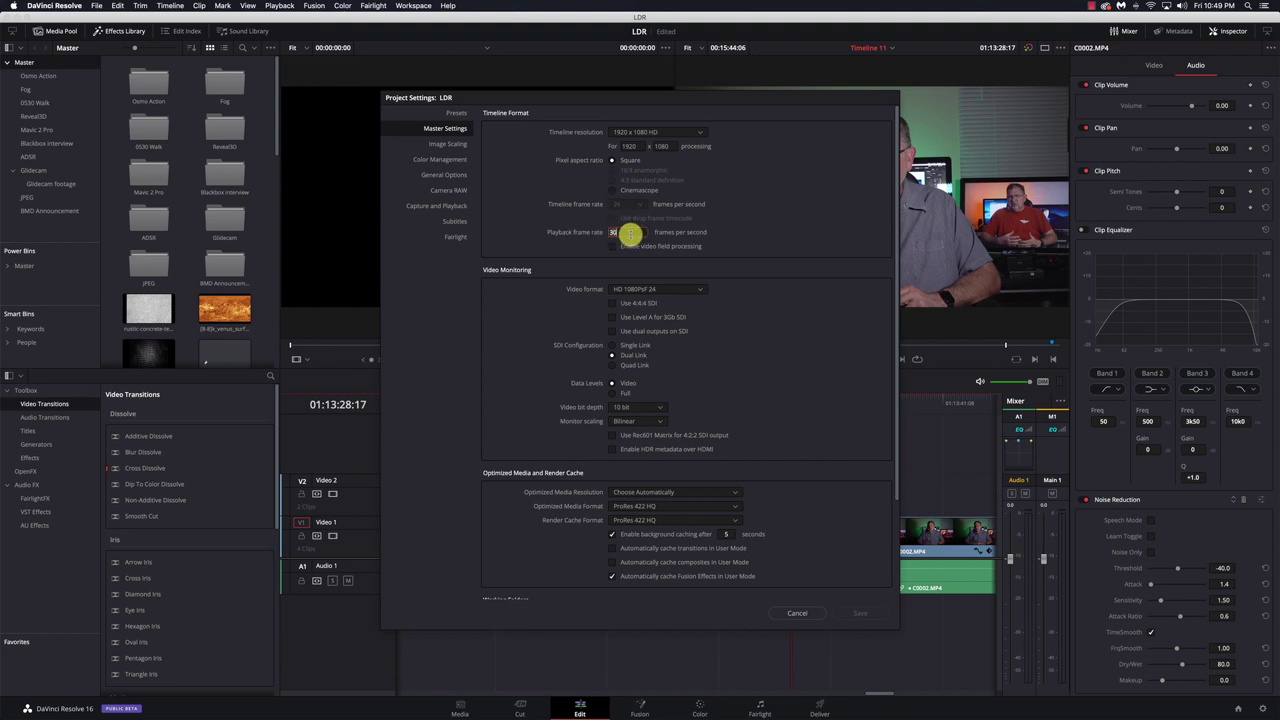
pyautogui.write('24')
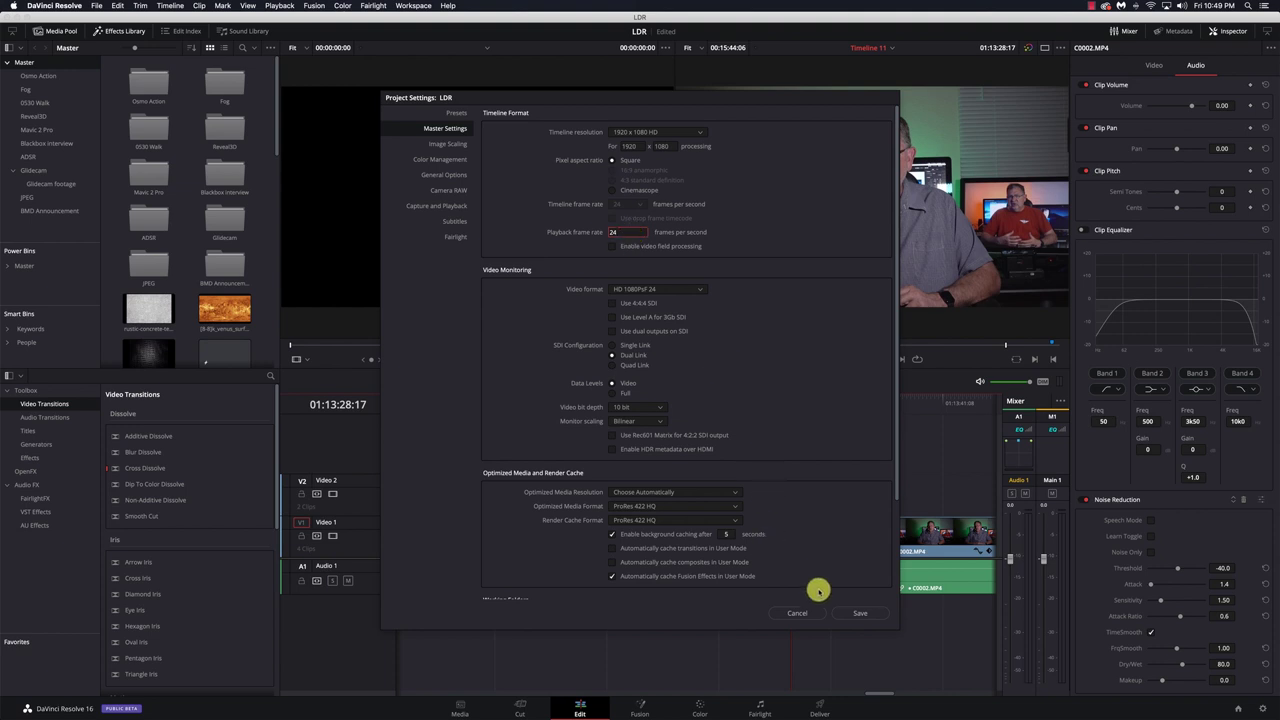
pyautogui.click(862, 614)
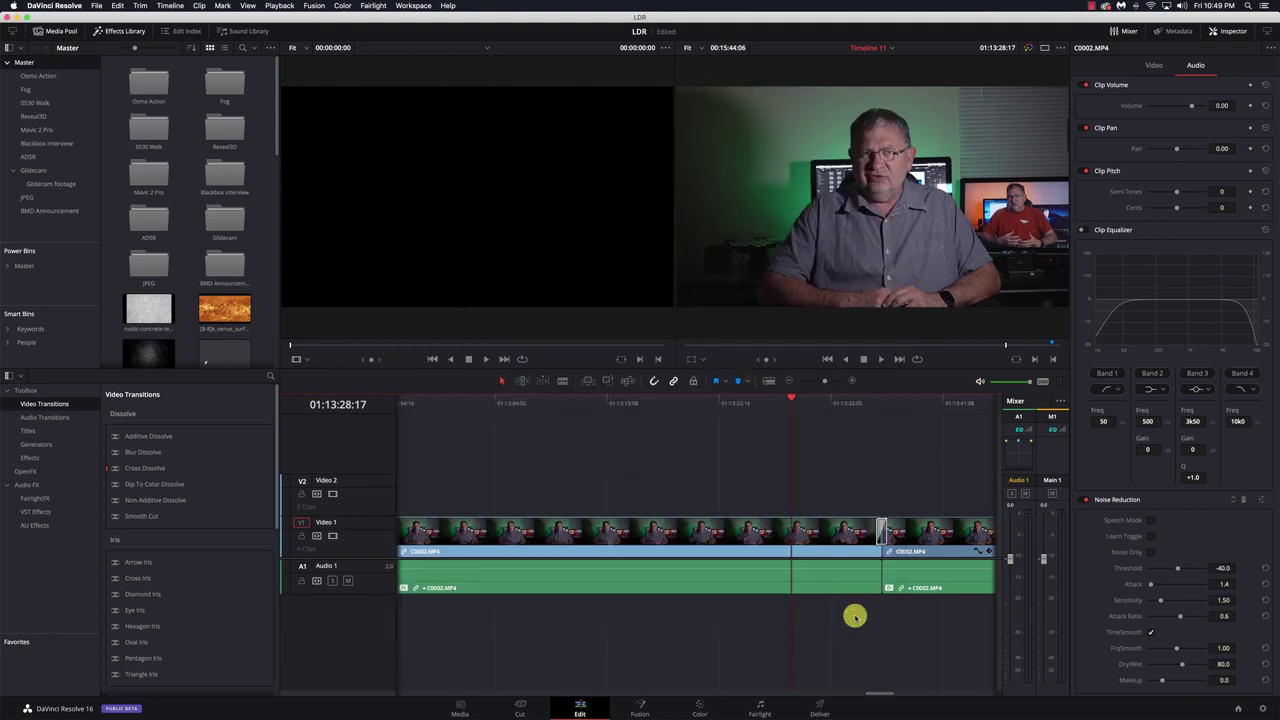
# Play the interview from 01:13:23 to 01:13:30:23 and check that audio levels register.
pyautogui.click(734, 405)
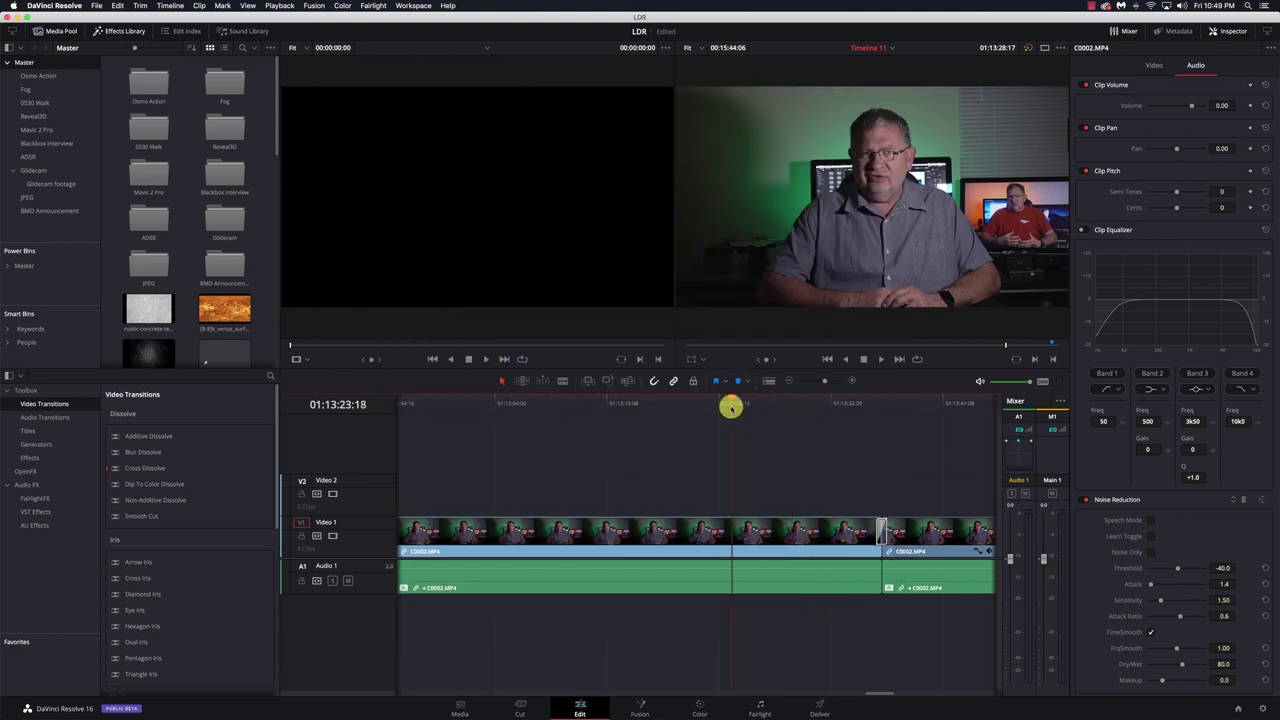
pyautogui.press('space')
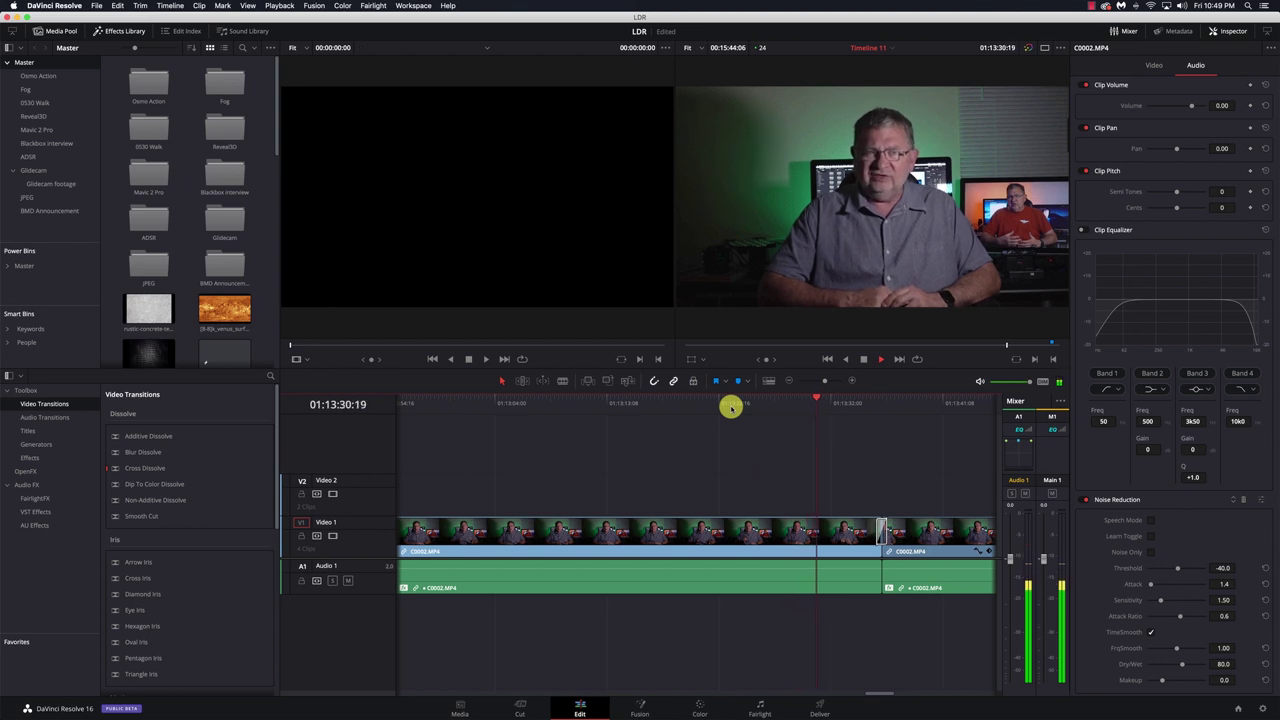
pyautogui.press('space')
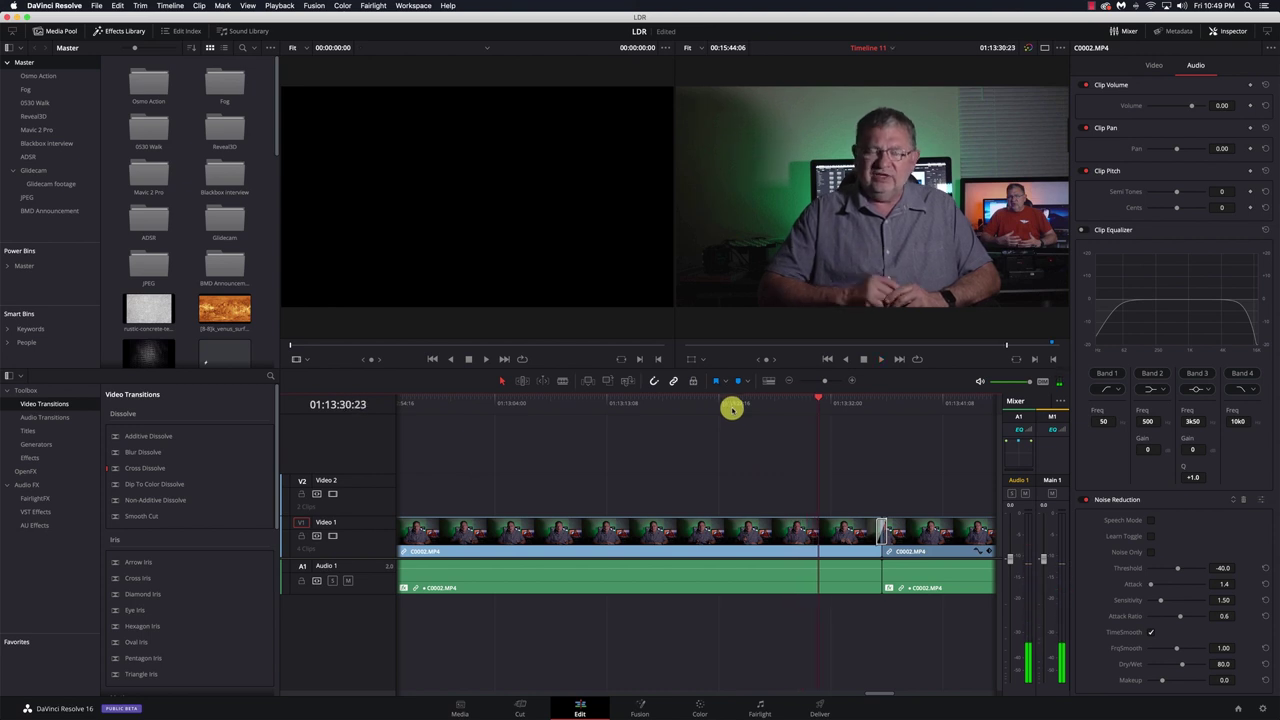